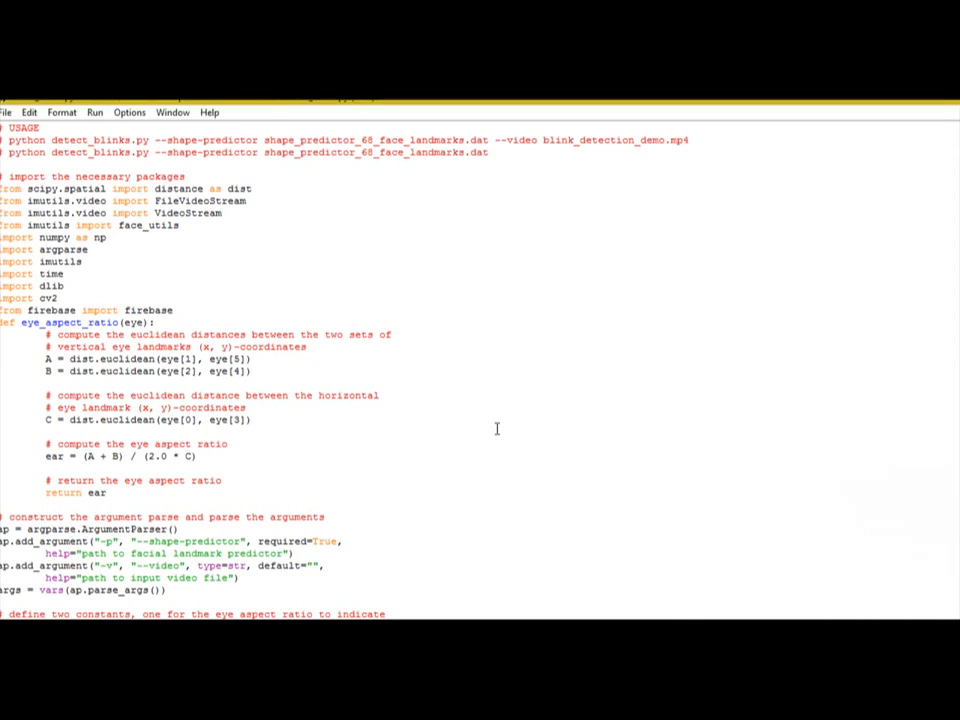
scroll(496, 429, down, 3)
scroll(496, 429, down, 3)
scroll(496, 429, down, 2)
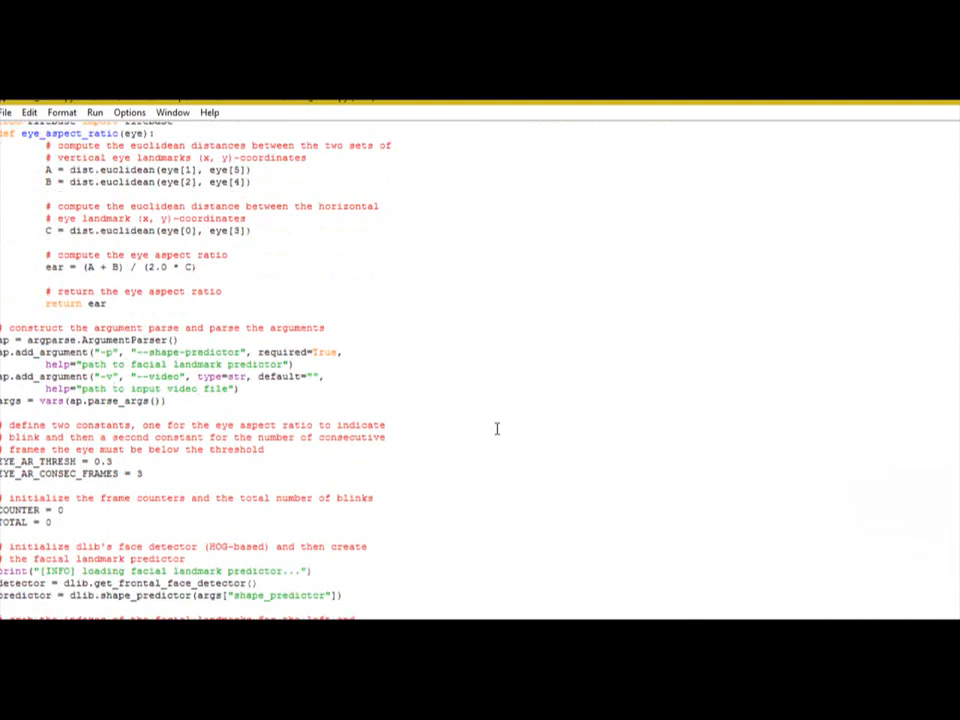
scroll(496, 429, down, 2)
scroll(496, 429, down, 3)
scroll(496, 429, down, 3)
scroll(496, 429, down, 3)
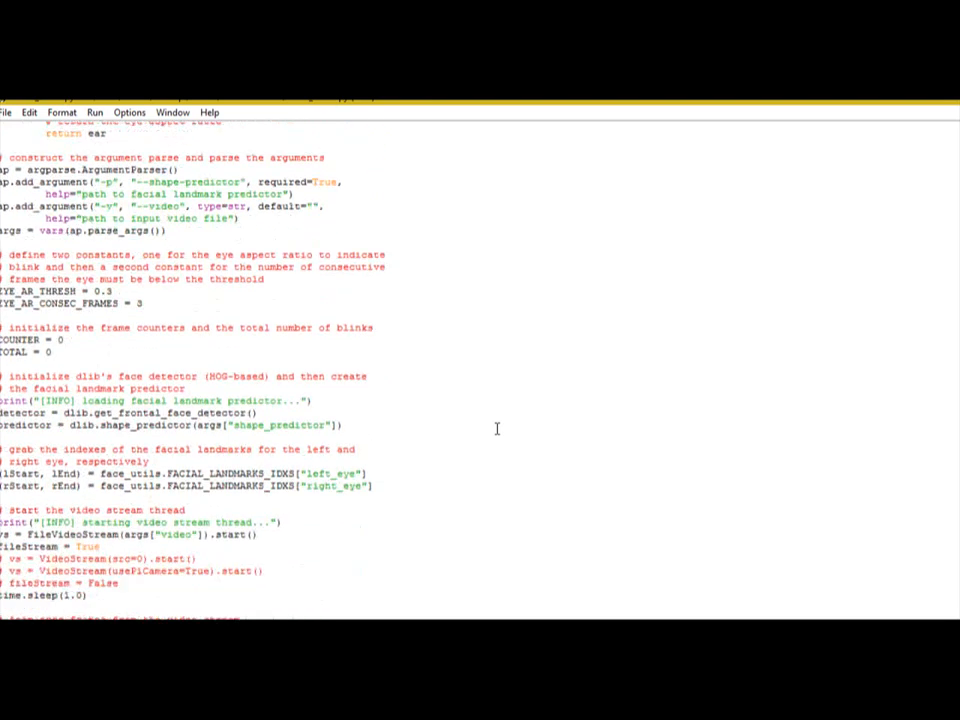
scroll(496, 429, down, 2)
scroll(496, 429, down, 1)
scroll(496, 429, down, 2)
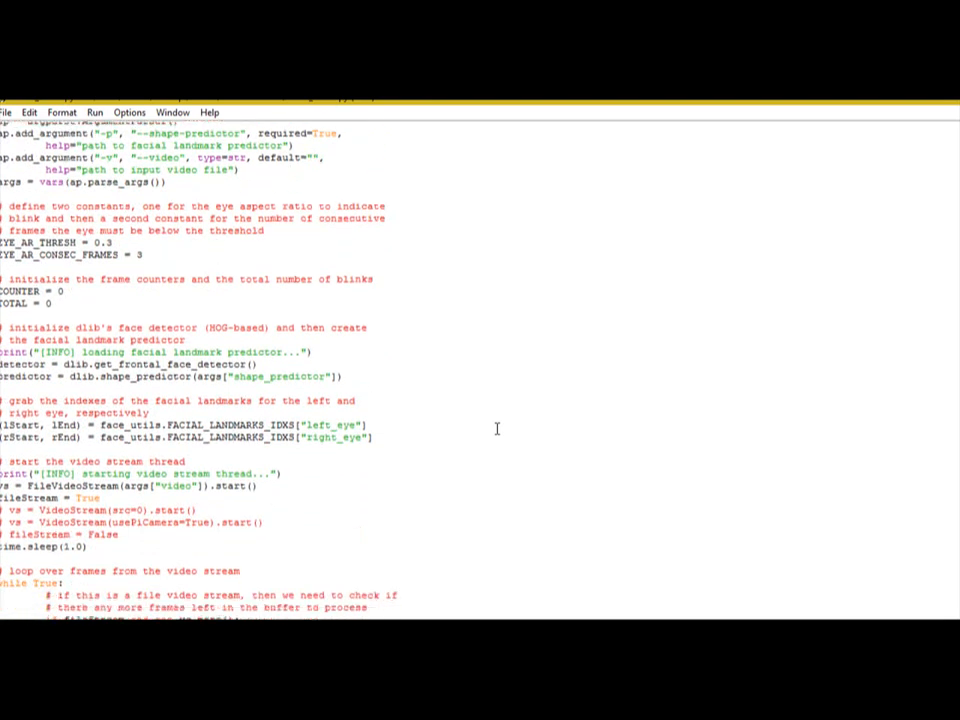
scroll(496, 429, down, 1)
scroll(496, 429, down, 1)
scroll(496, 429, down, 3)
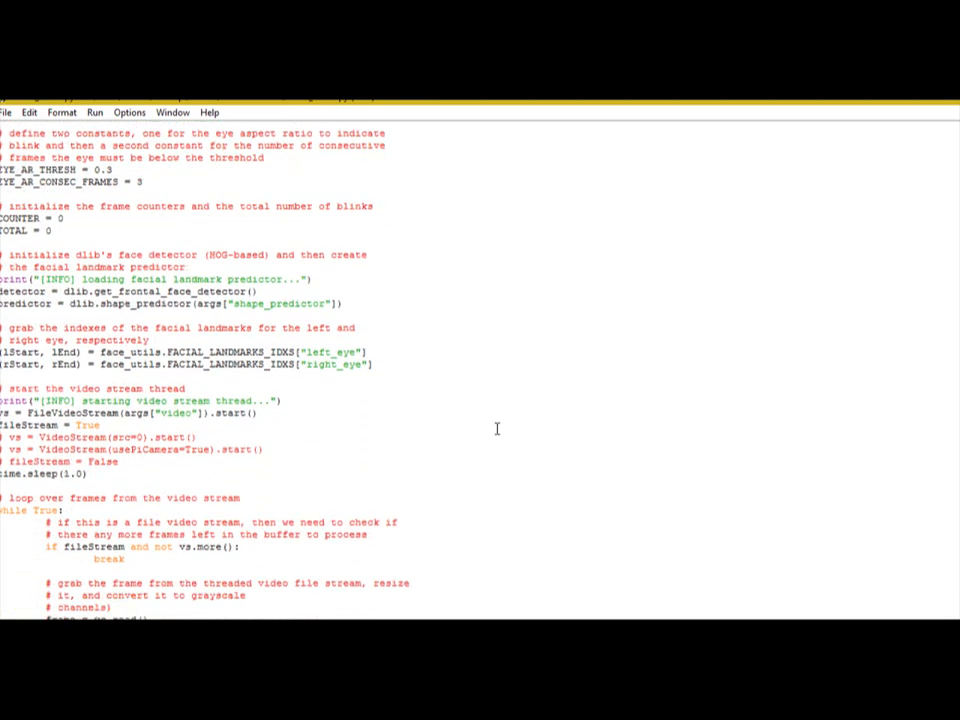
scroll(496, 429, down, 2)
scroll(496, 429, down, 3)
scroll(496, 429, down, 1)
scroll(496, 429, down, 2)
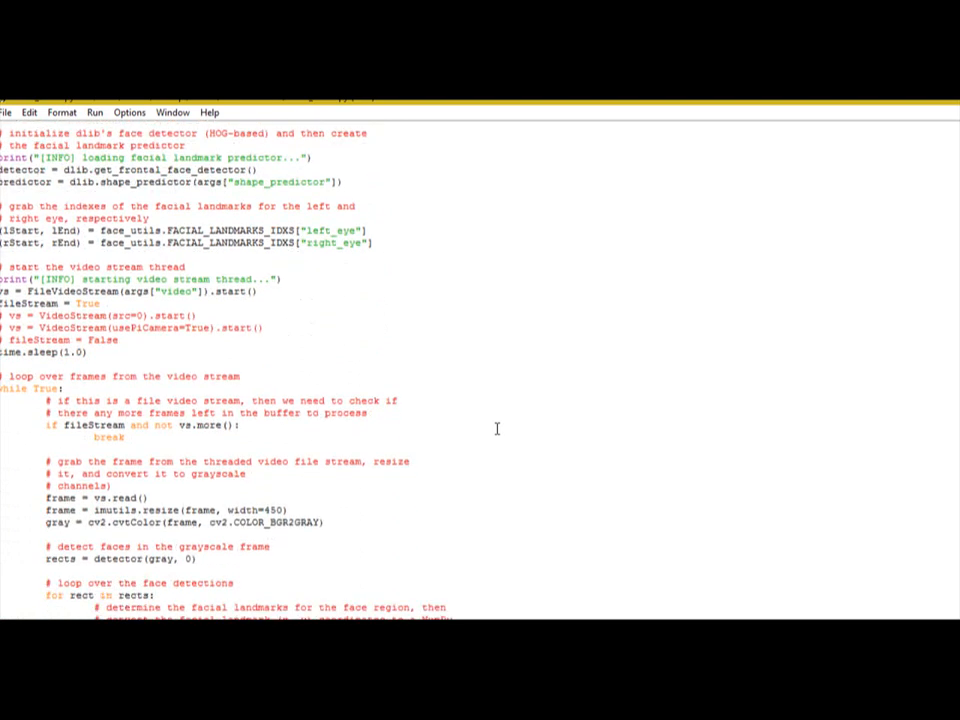
scroll(496, 429, down, 3)
scroll(496, 429, down, 3)
scroll(496, 429, down, 3)
scroll(496, 429, down, 3)
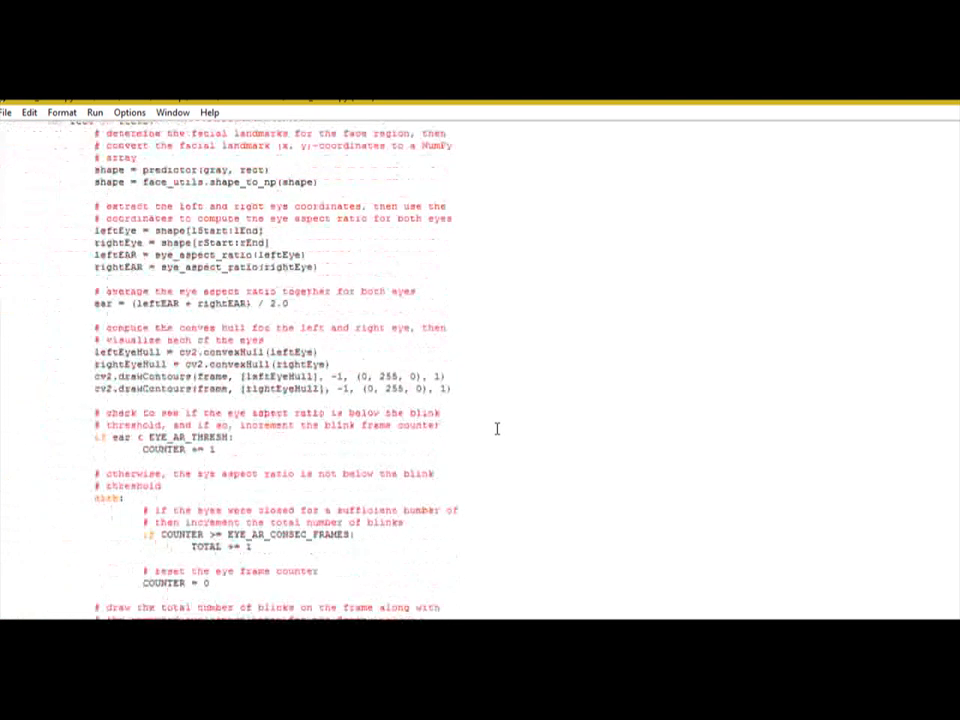
scroll(496, 429, down, 3)
scroll(496, 429, down, 3)
scroll(496, 429, down, 1)
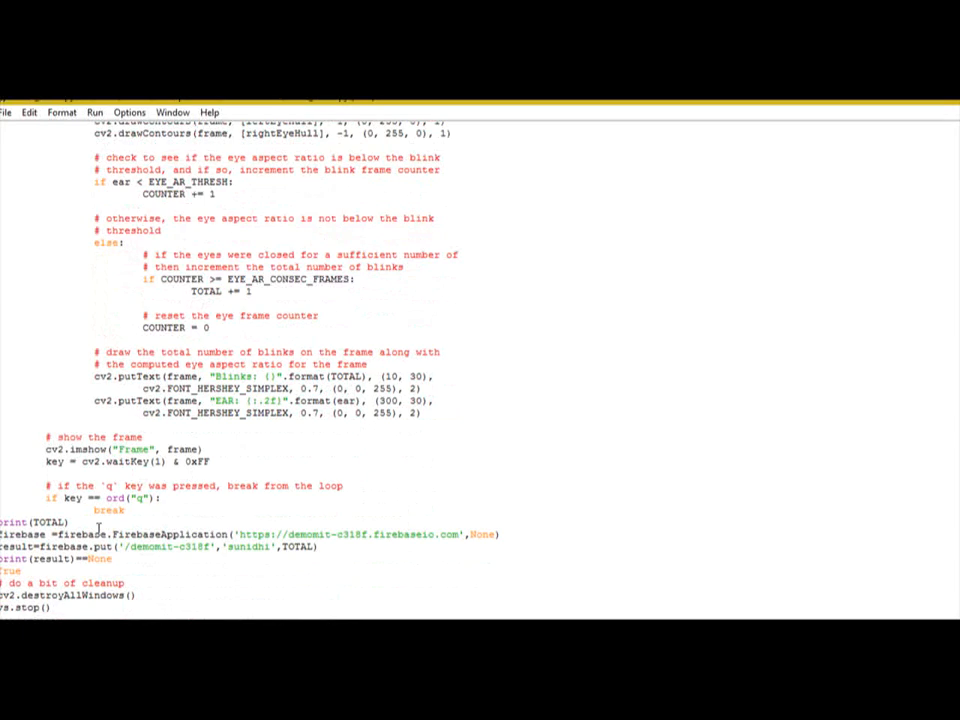
Highlight the four lines from print(TOTAL) to print(result)==None that upload the blink total
drag(3, 522, 161, 560)
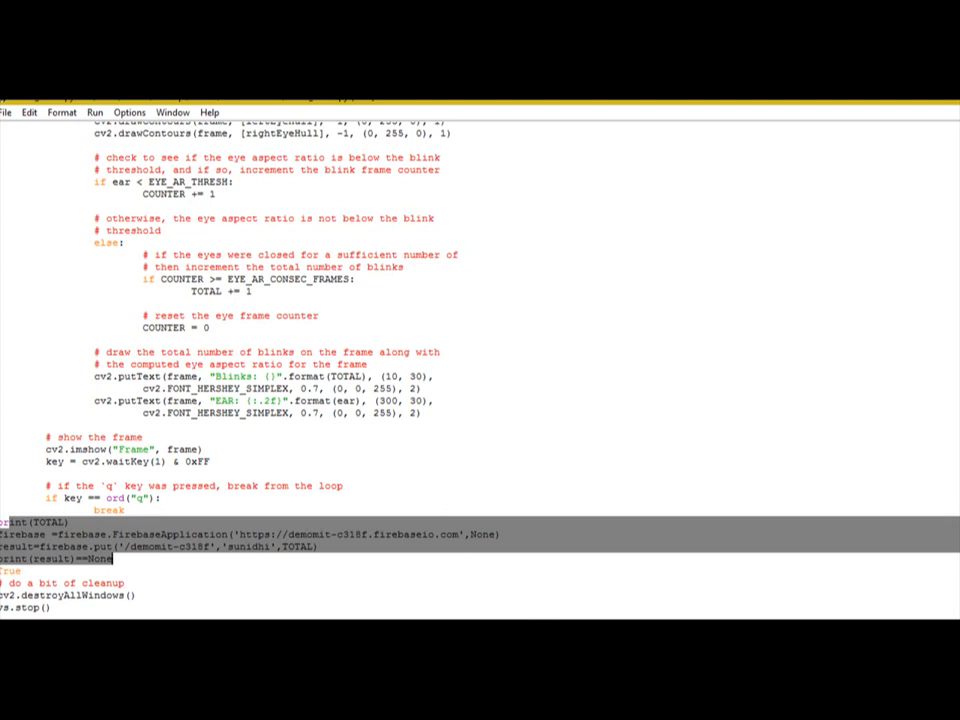
Rerun the python detect_blinks.py command on the demo video to get a new blink count
key(alt+Tab)
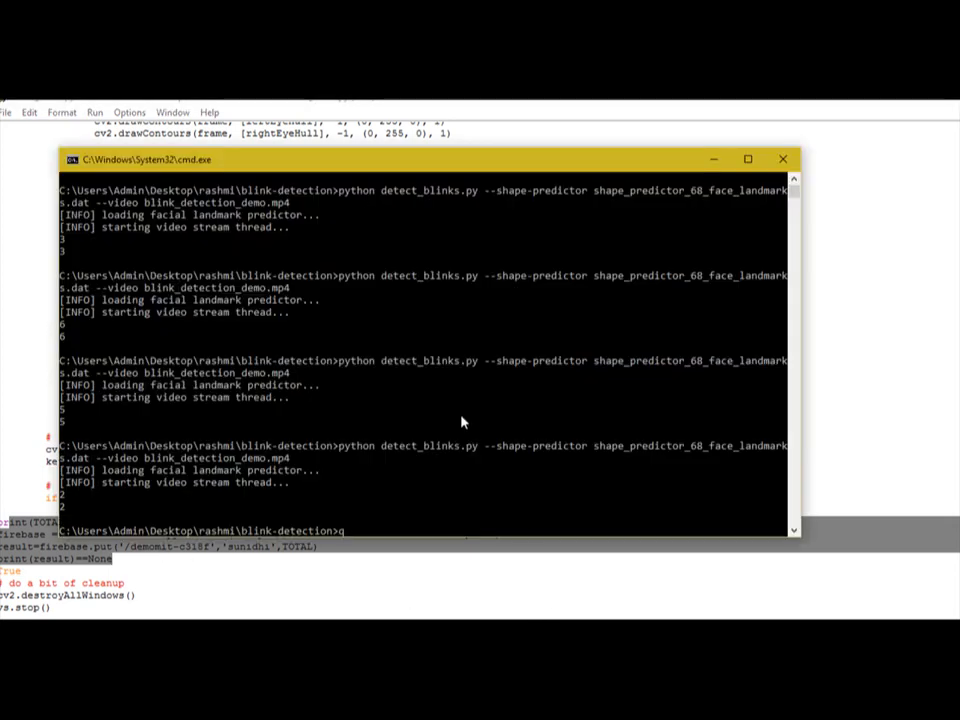
key(BackSpace)
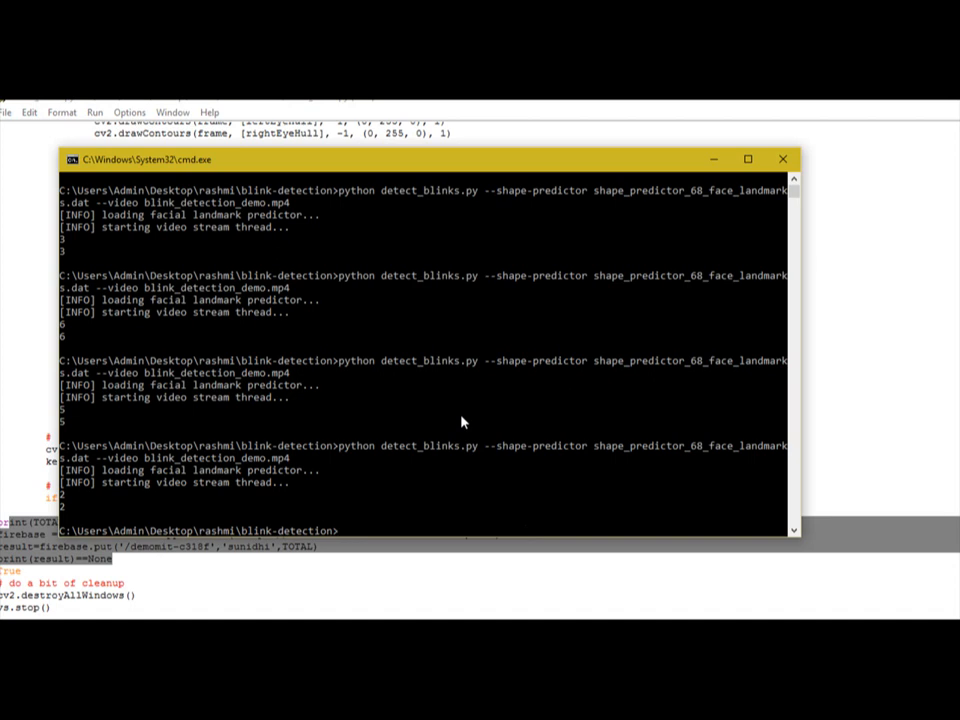
key(Up)
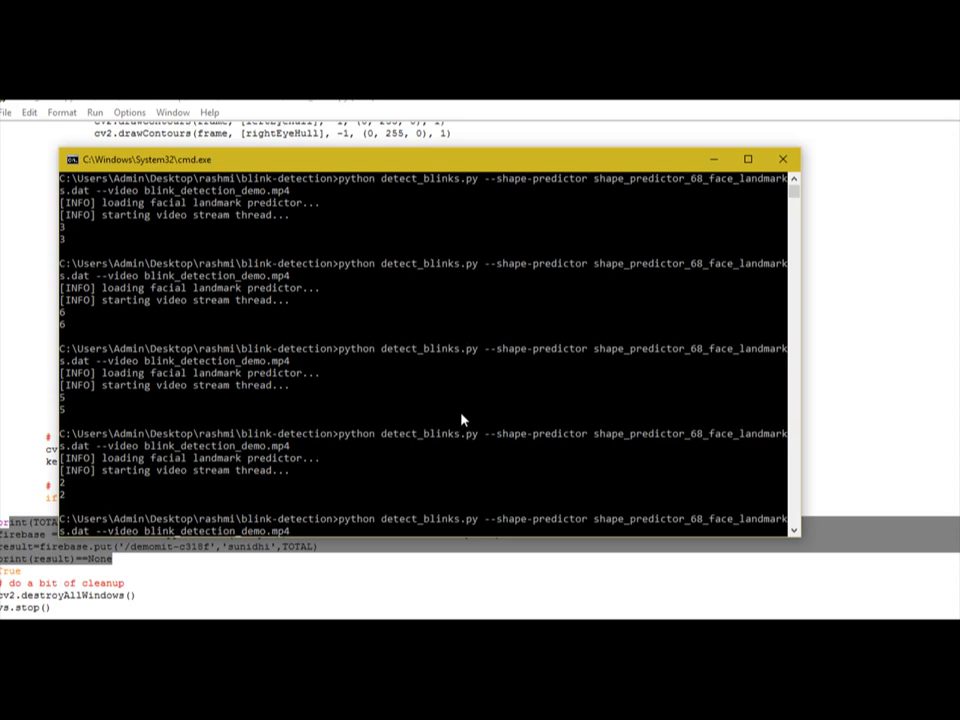
key(Return)
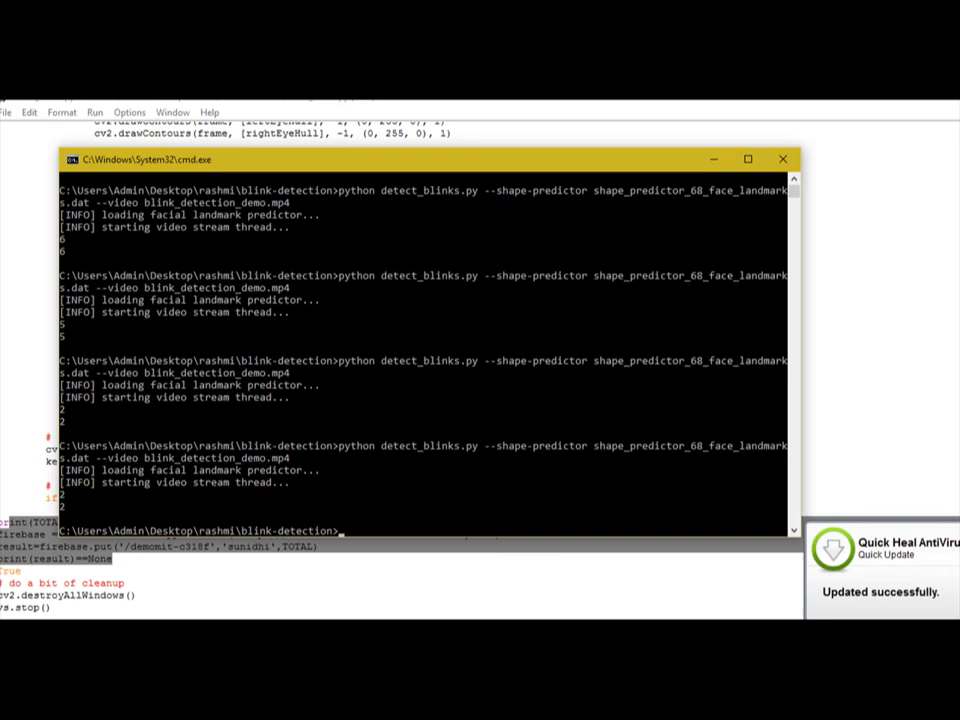
Switch to Chrome showing the Firebase Realtime Database with rashmi: 2 and sunidhi: 2
key(alt+Tab)
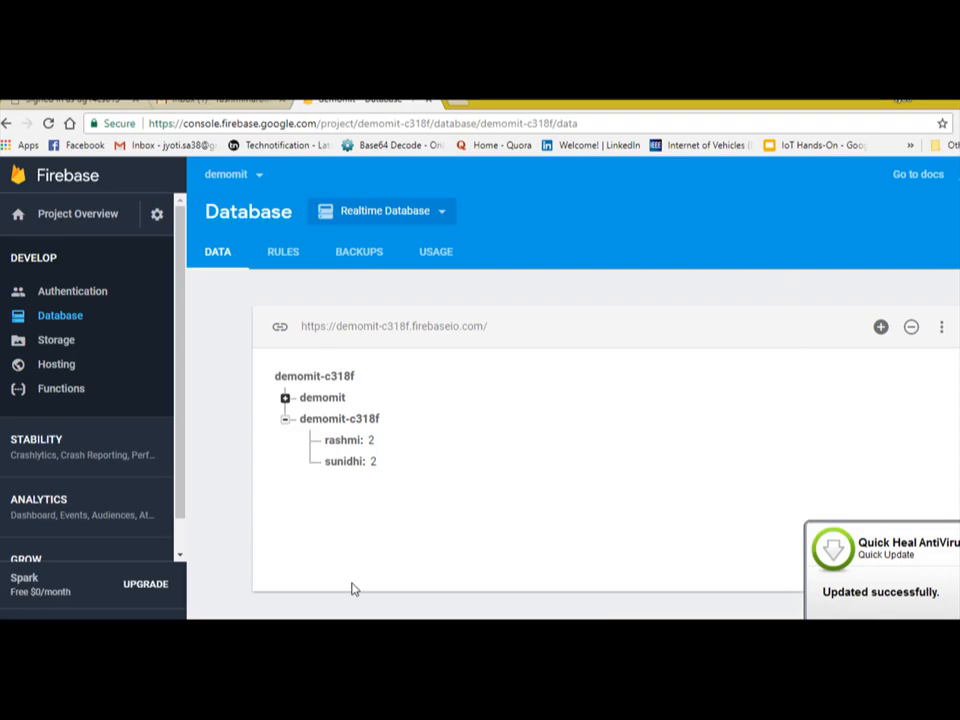